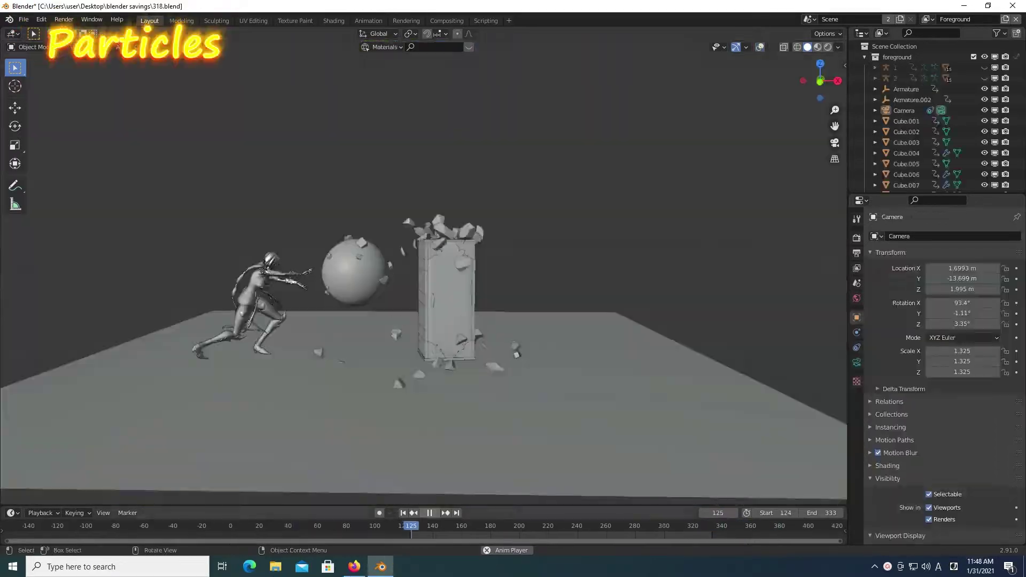
Step: Orbit to a top-down view of the pillar shattering into a wide ring of rock particles
middle_click_drag(422, 241, 454, 321)
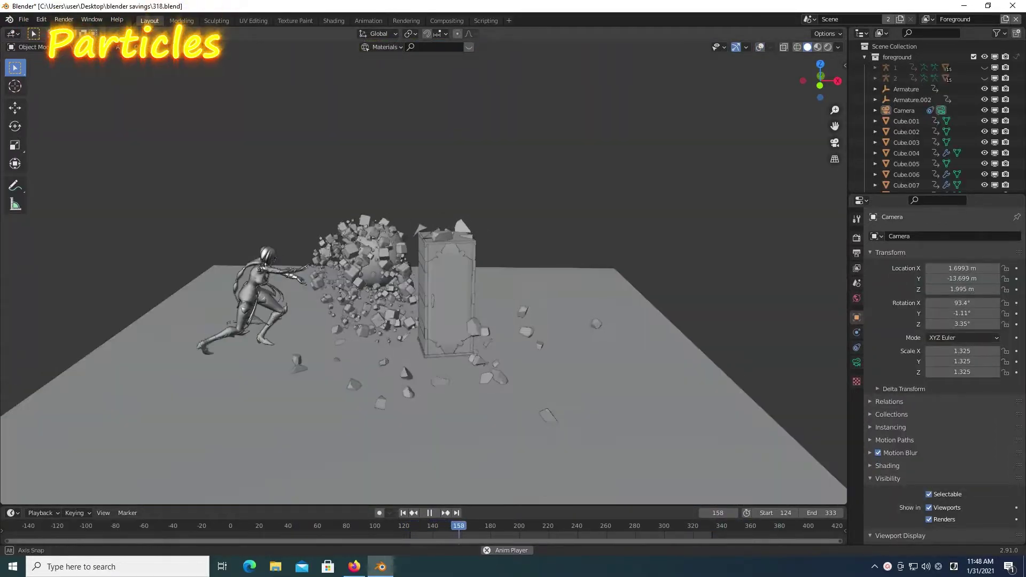
middle_click_drag(422, 256, 459, 277)
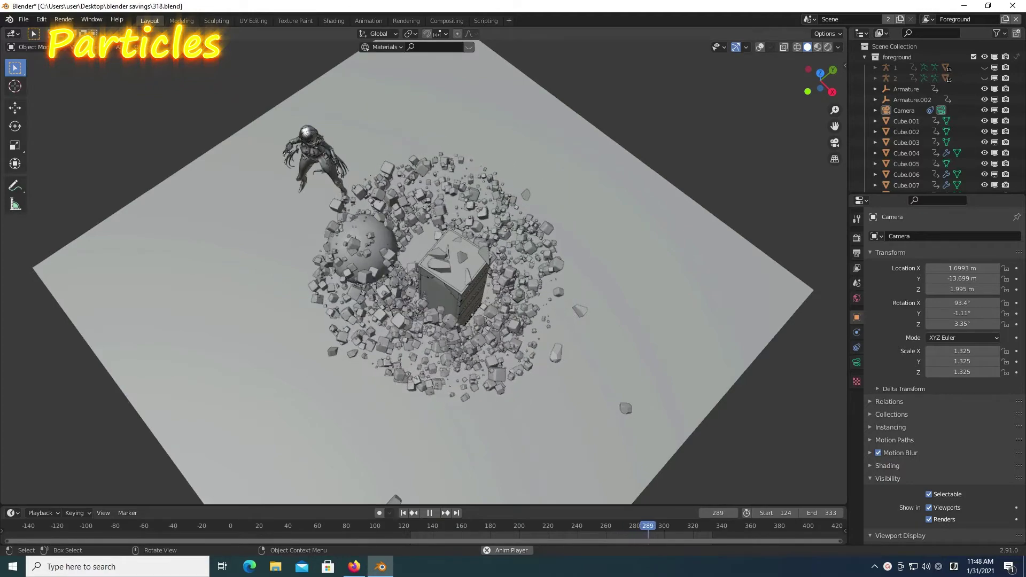
mouse_move(428, 267)
middle_mouse_down()
mouse_move(459, 278)
mouse_move(459, 195)
mouse_move(401, 195)
mouse_move(289, 259)
mouse_move(166, 283)
mouse_move(155, 251)
mouse_move(115, 250)
mouse_move(115, 267)
middle_mouse_up()
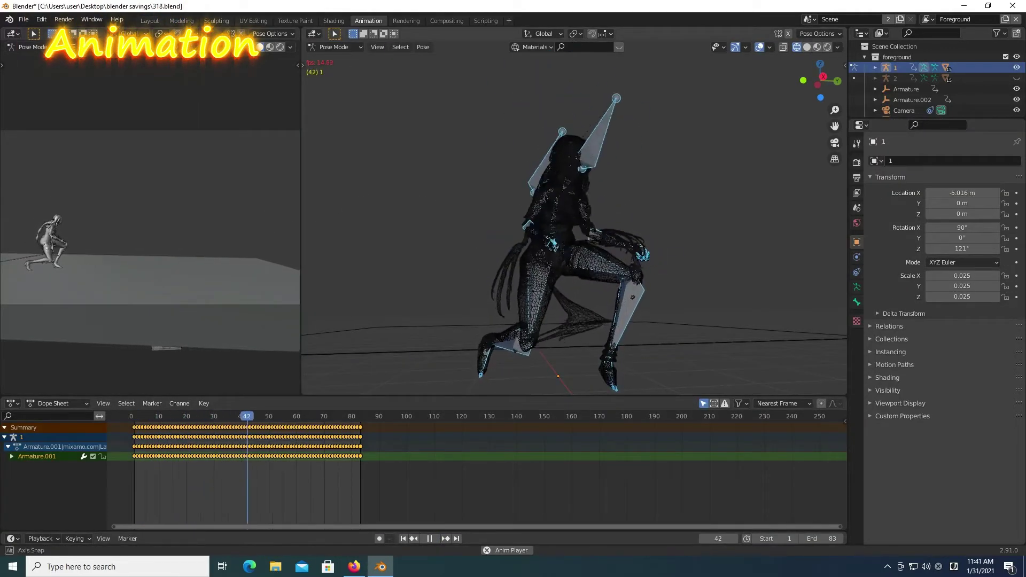
Step: Orbit around the character's fighting-pose animation, ending with a view looking down on it
mouse_move(574, 230)
middle_mouse_down()
mouse_move(500, 230)
mouse_move(559, 230)
mouse_move(510, 230)
middle_mouse_up()
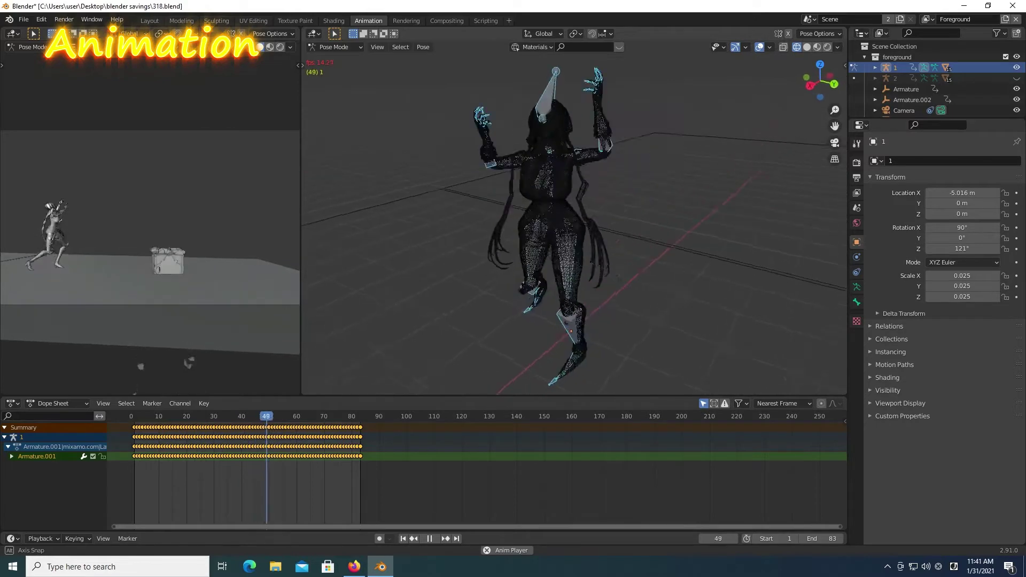
mouse_move(575, 230)
middle_mouse_down()
mouse_move(575, 294)
mouse_move(575, 229)
mouse_move(558, 230)
middle_mouse_up()
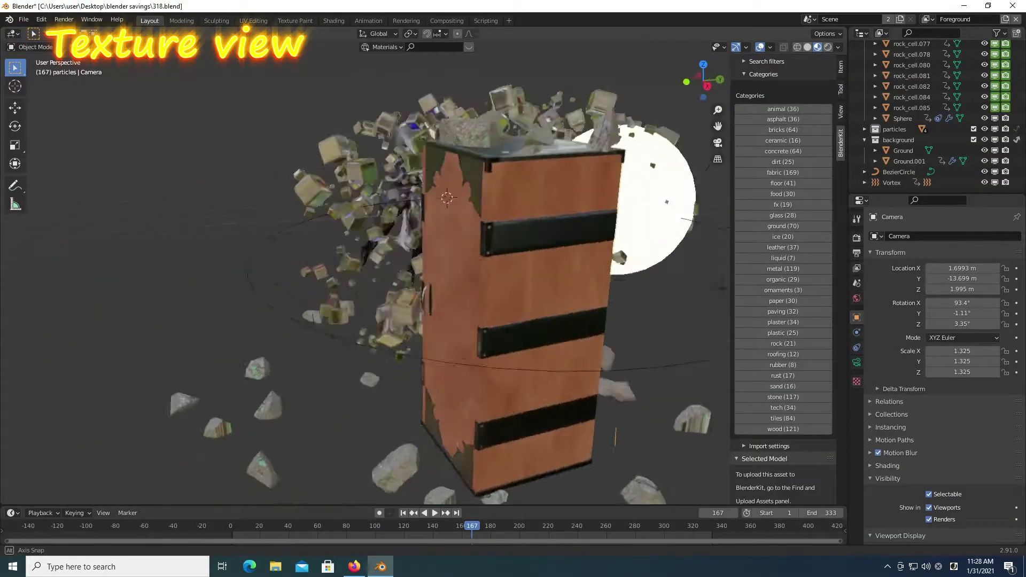
Step: Orbit around the textured orange pillar, then view the character from behind
mouse_move(512, 268)
middle_mouse_down()
mouse_move(128, 268)
mouse_move(109, 337)
mouse_move(109, 262)
middle_mouse_up()
middle_click_drag(353, 268, 513, 267)
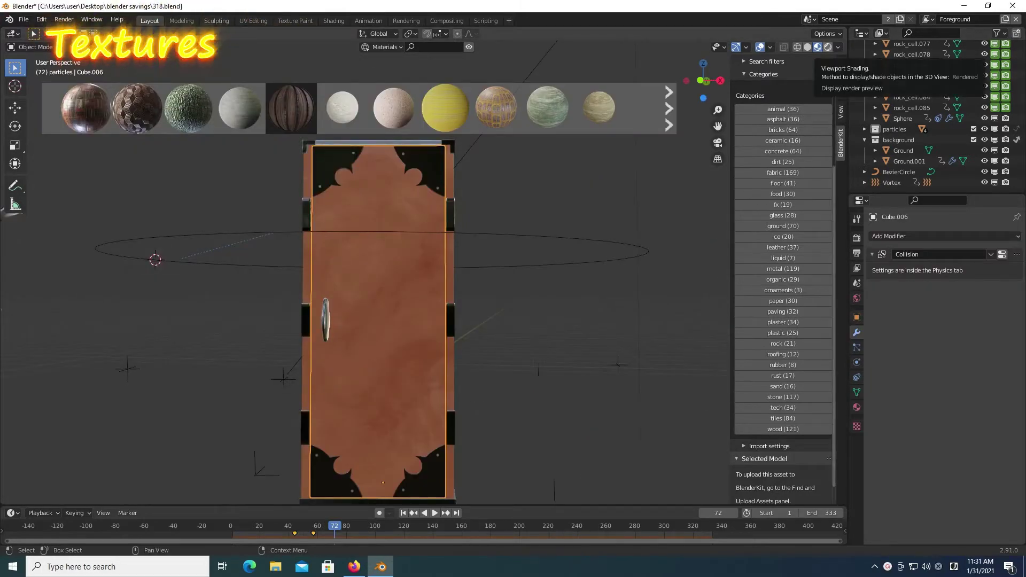
Step: Apply wood-tile then hex-tile materials to the door and preview them in Rendered shading
left_click(85, 107)
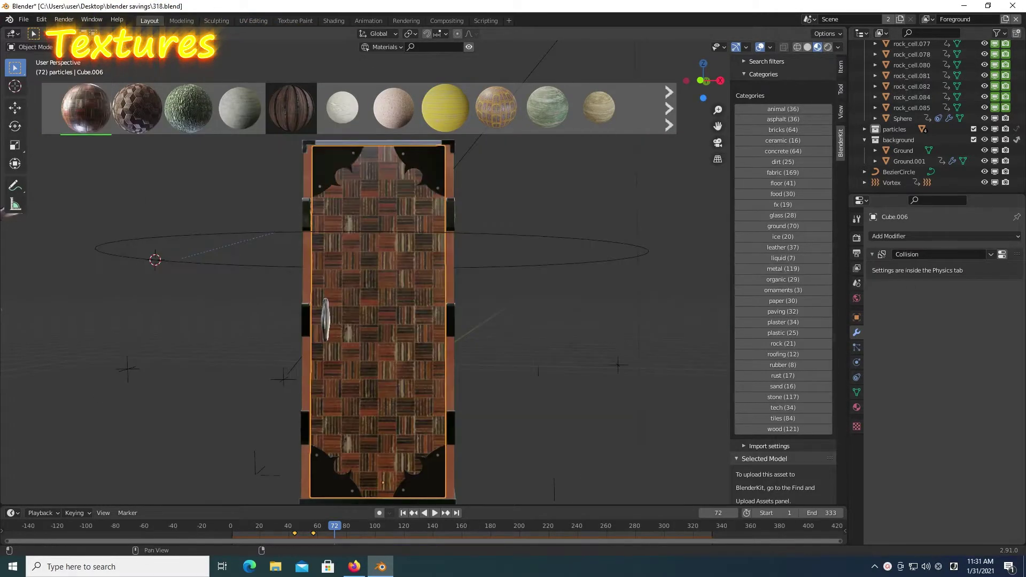
left_click(137, 106)
left_click(828, 47)
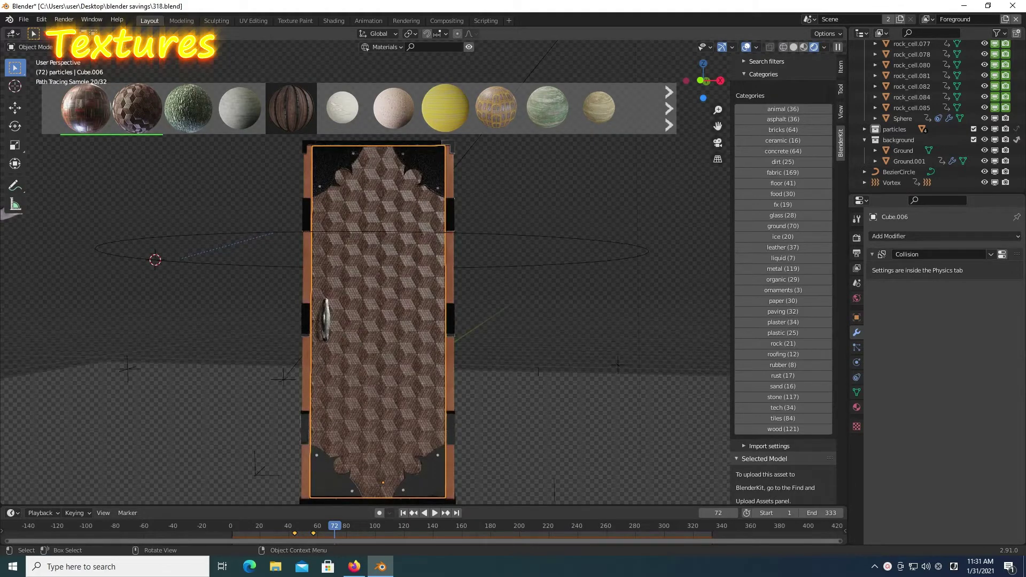
Step: Try mossy green, wood-plank, bookshelf and yellow plank materials on the door
left_click_drag(188, 107, 397, 470)
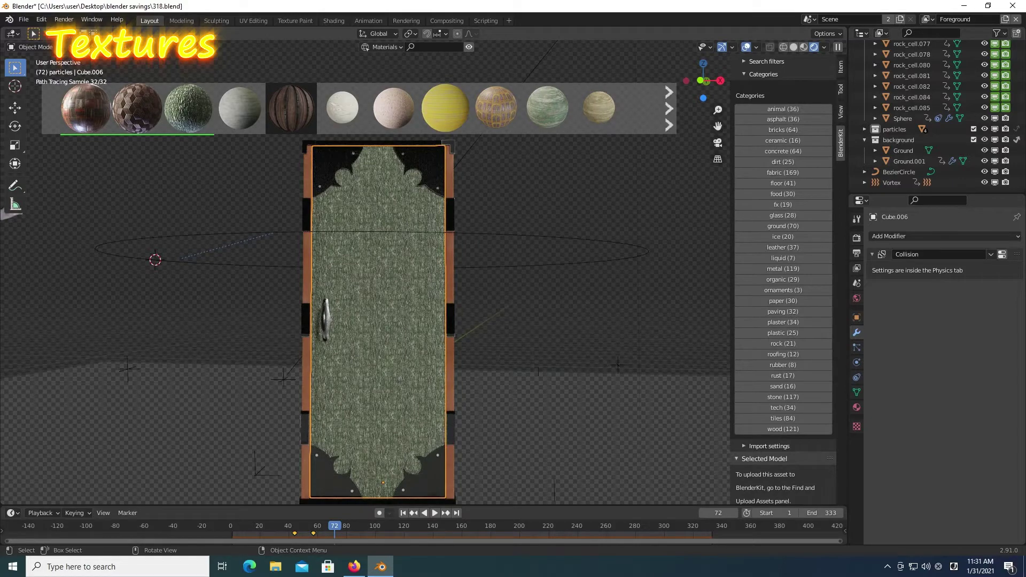
left_click_drag(291, 107, 400, 469)
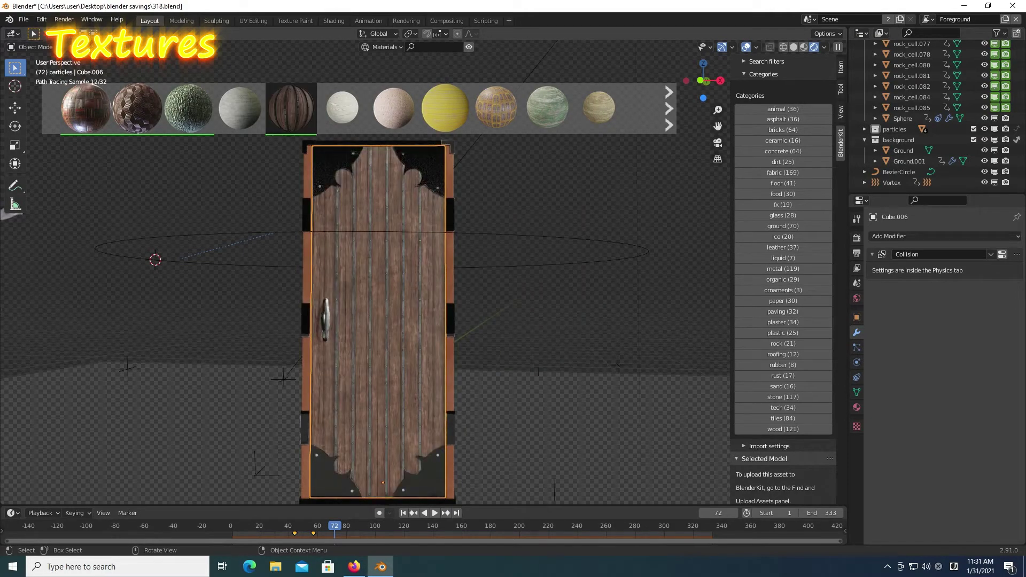
left_click_drag(496, 107, 395, 468)
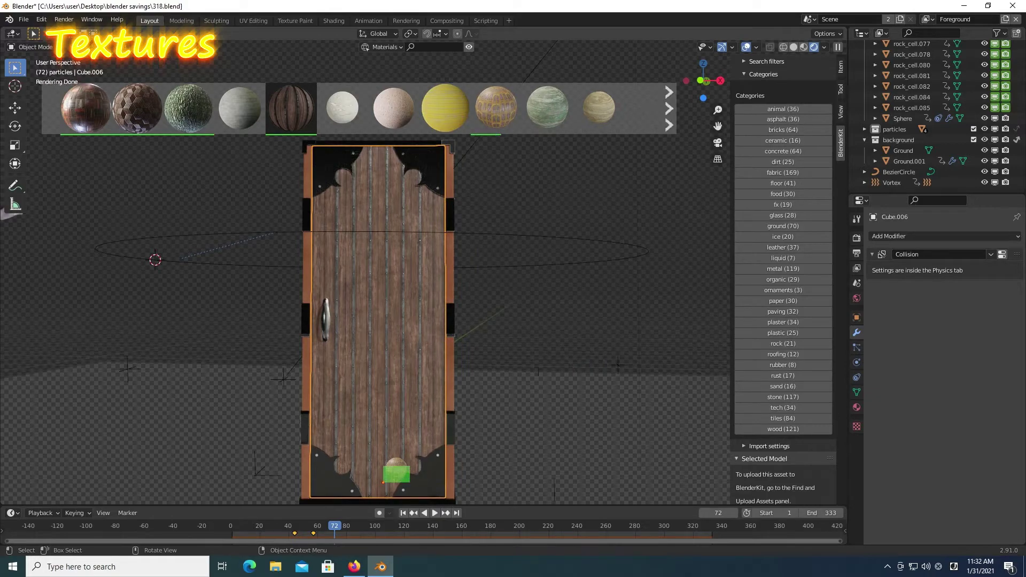
left_click_drag(396, 470, 396, 470)
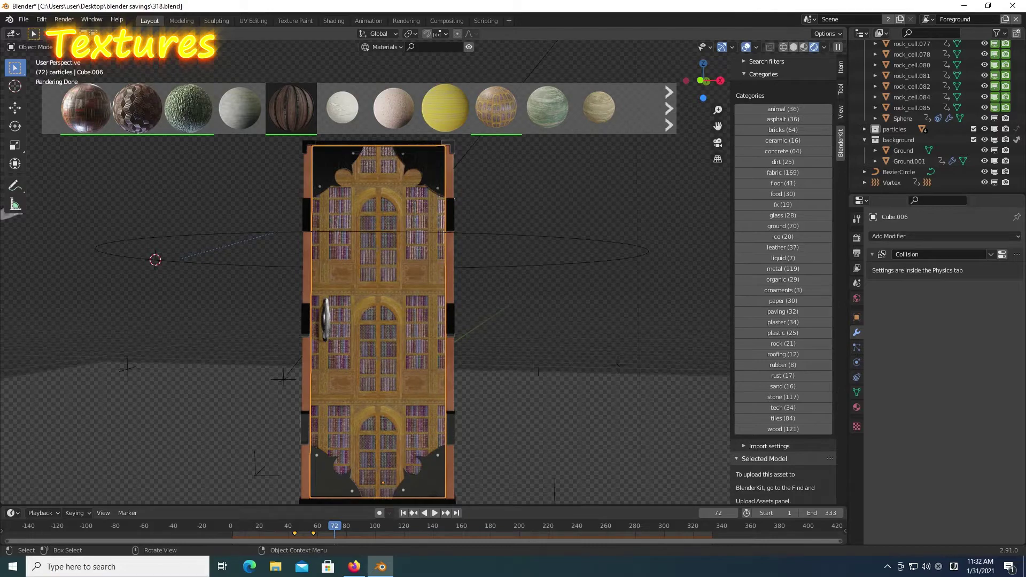
left_click_drag(445, 106, 395, 469)
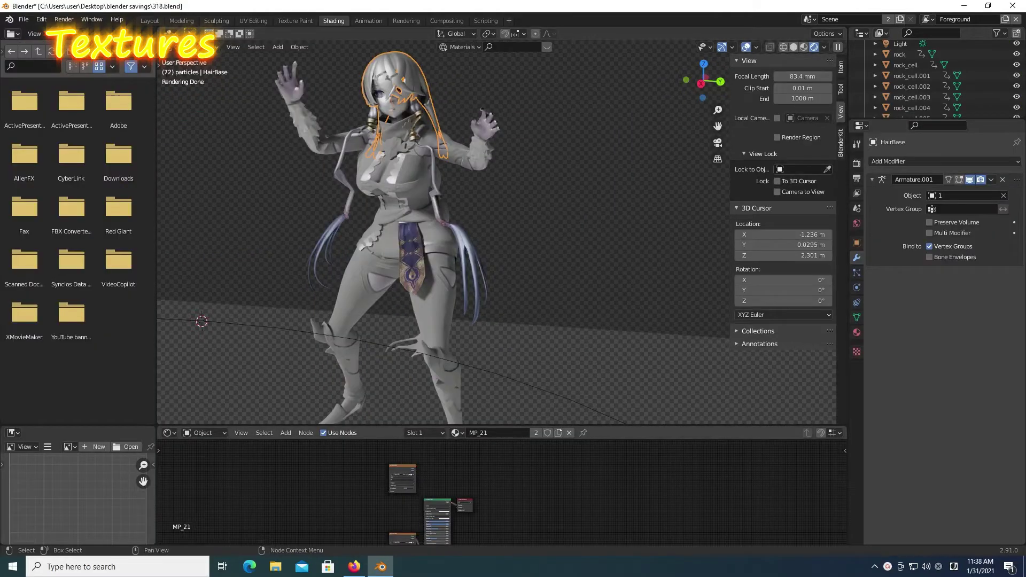
Step: Connect the tie, outfit, arms and BodyOutfit_BK texture nodes into their materials' shaders
scroll(496, 490, "up", 1)
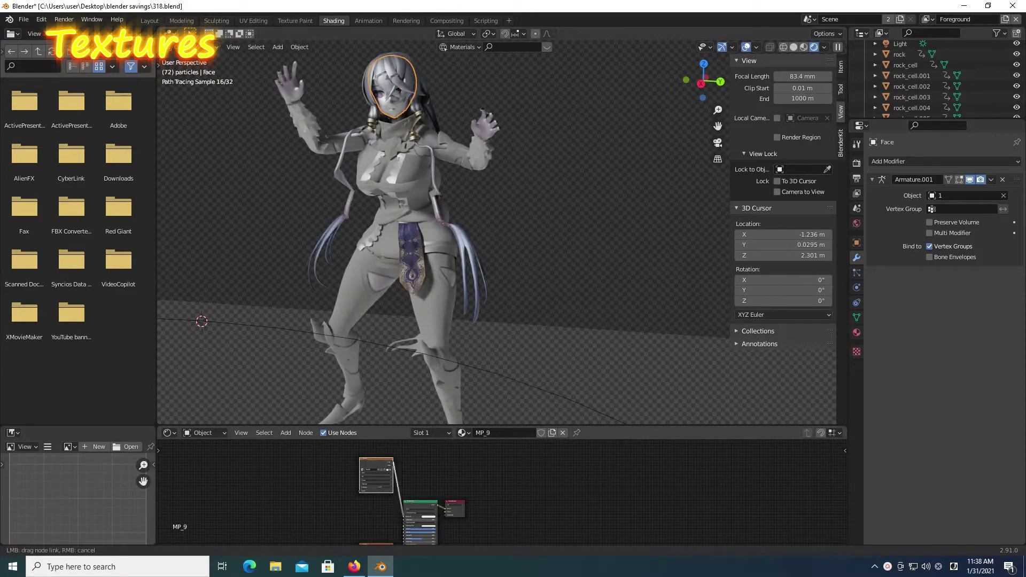
left_click_drag(393, 469, 405, 513)
left_click(374, 256)
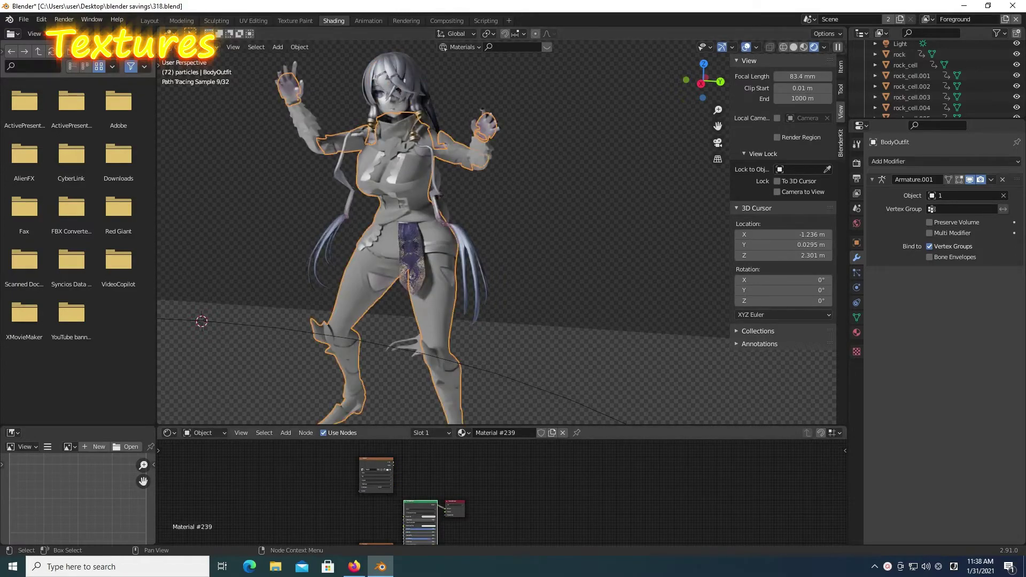
left_click_drag(404, 516, 404, 517)
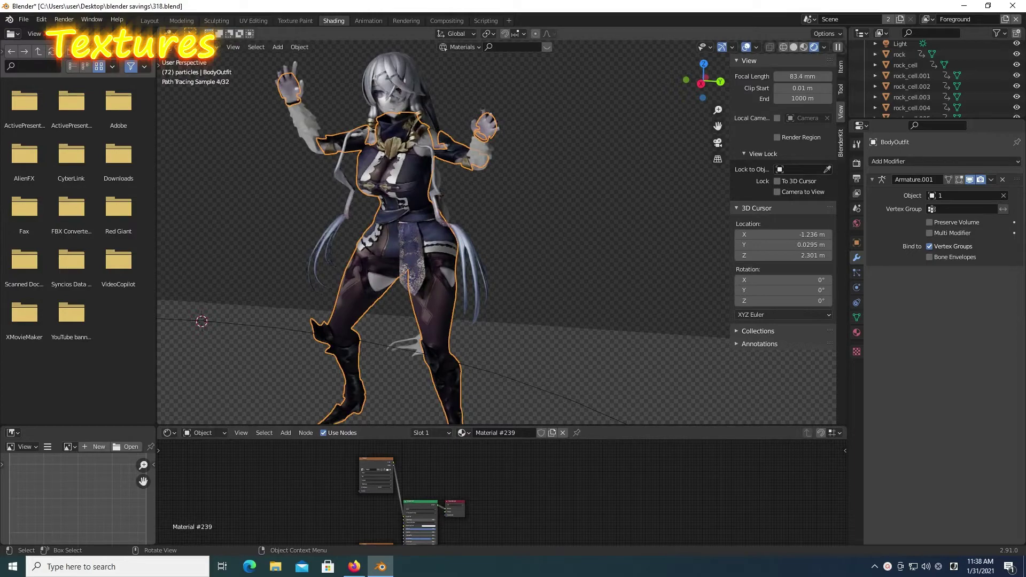
left_click(483, 137)
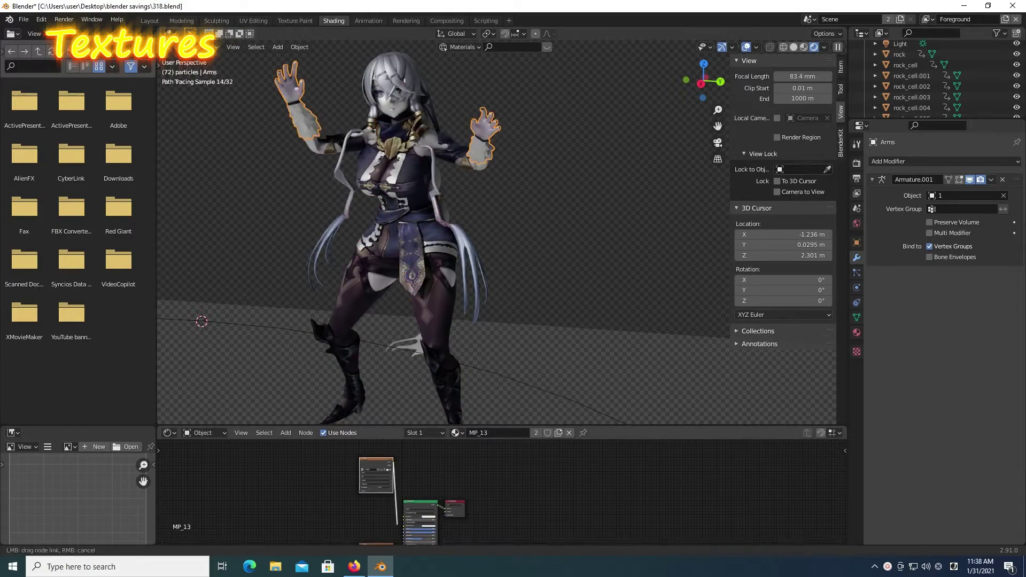
left_click_drag(405, 516, 404, 517)
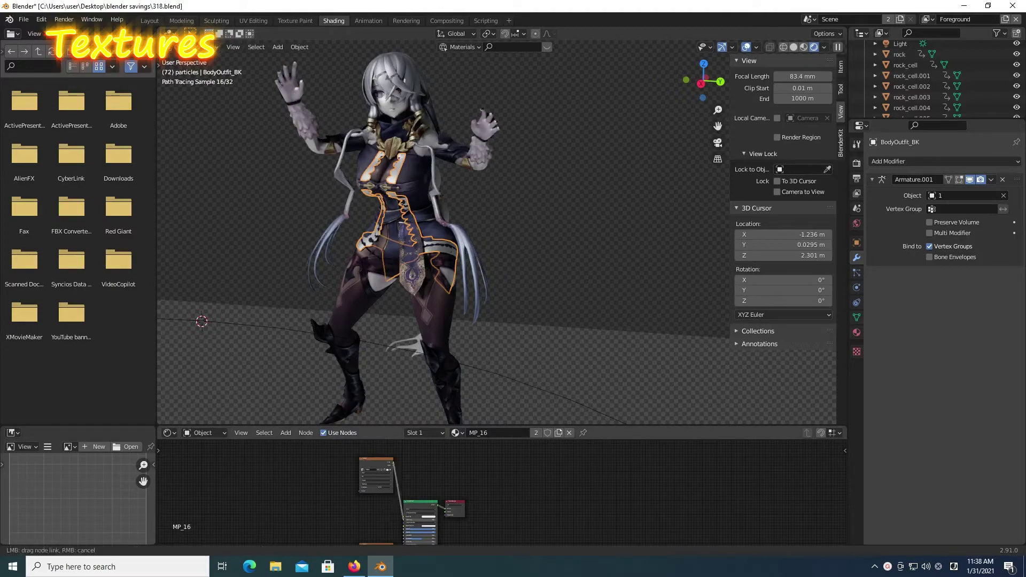
left_click_drag(401, 491, 405, 517)
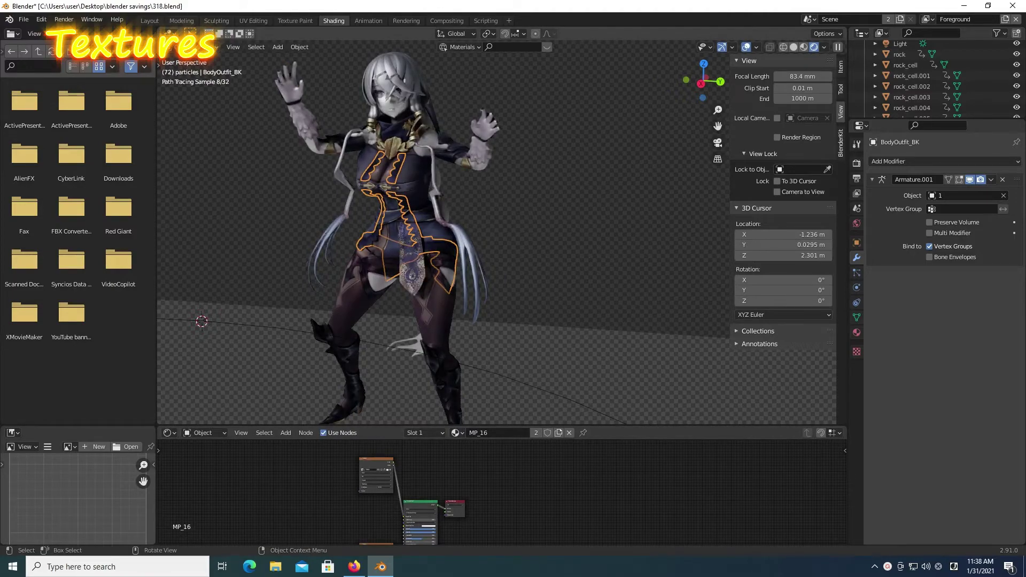
Step: Add a Subdivision Surface modifier to the BodyOutfit object
left_click(347, 331)
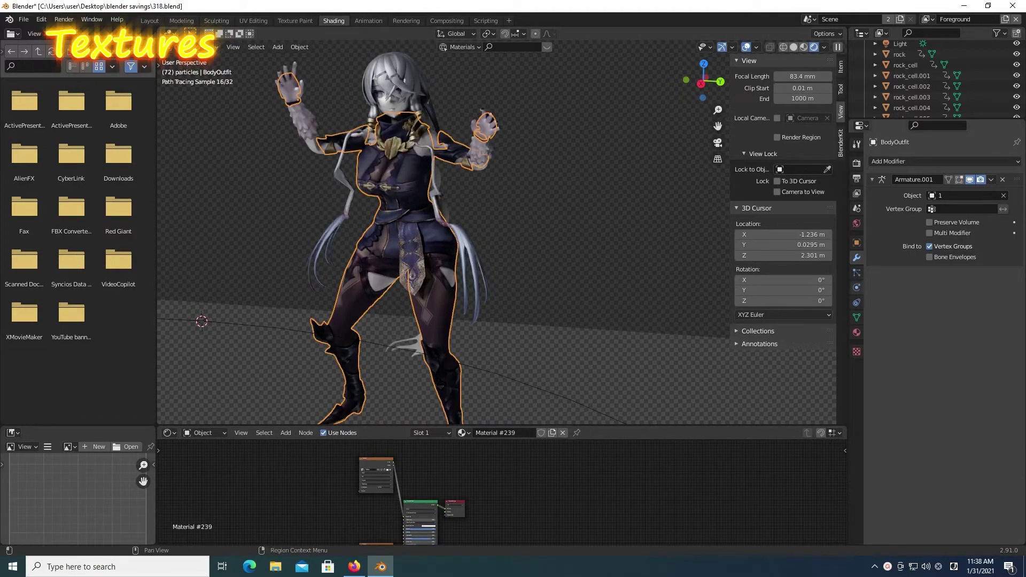
left_click(941, 161)
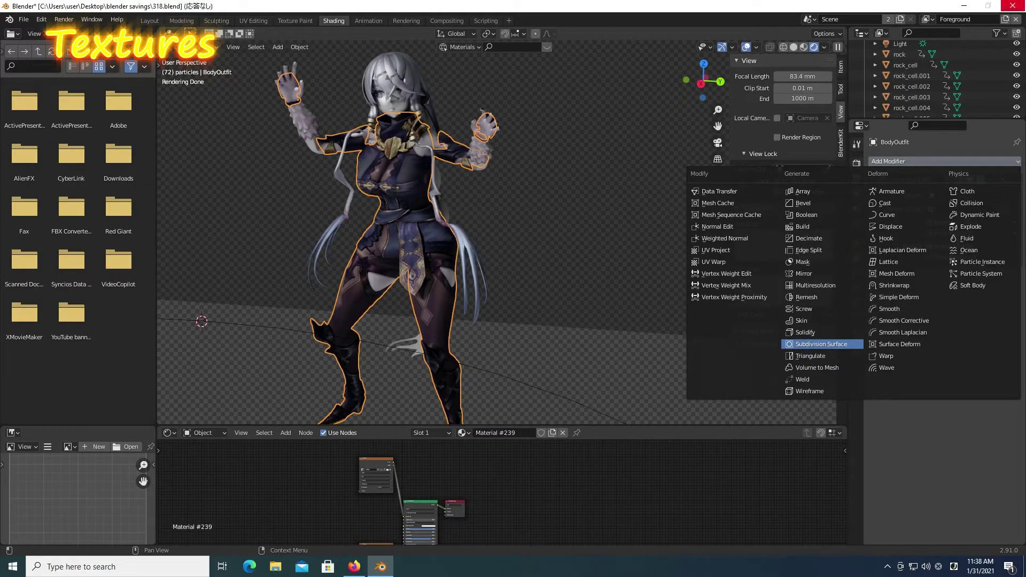
left_click(821, 343)
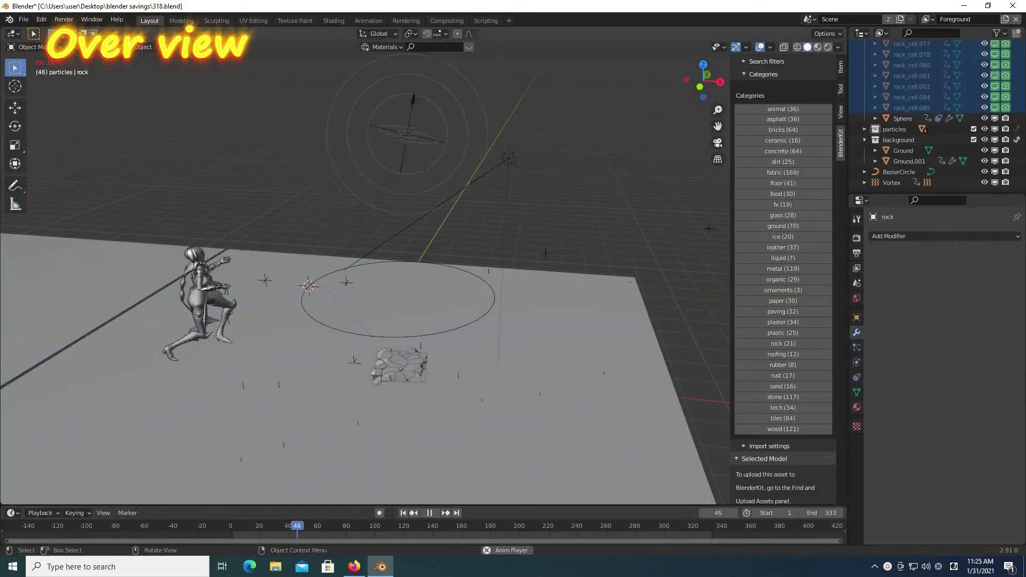
Step: Orbit around the scene as the orb strikes the pillar and rock particles spread
mouse_move(363, 288)
middle_mouse_down()
mouse_move(406, 267)
mouse_move(406, 235)
middle_mouse_up()
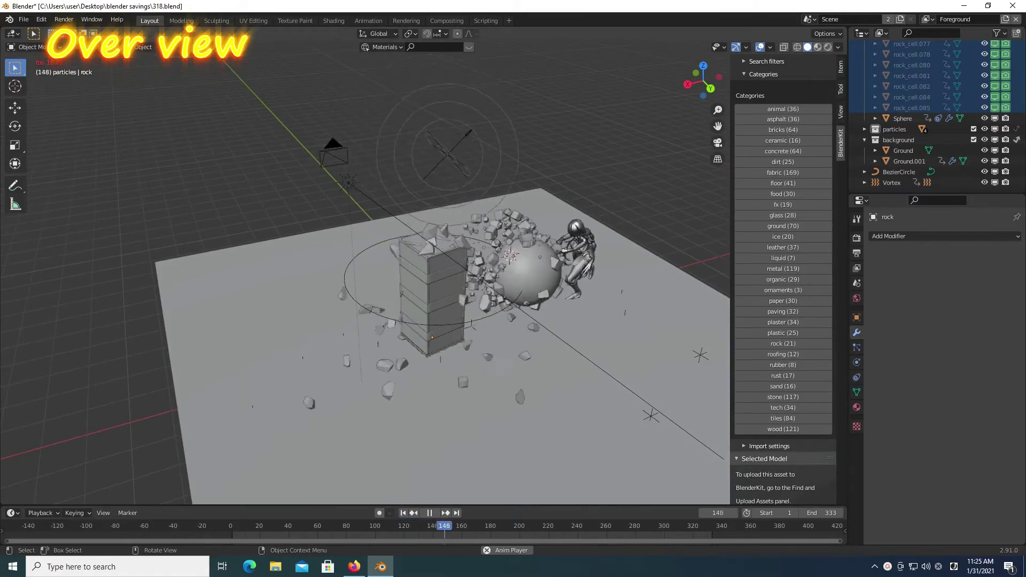
mouse_move(406, 235)
middle_mouse_down()
mouse_move(428, 225)
mouse_move(534, 230)
middle_mouse_up()
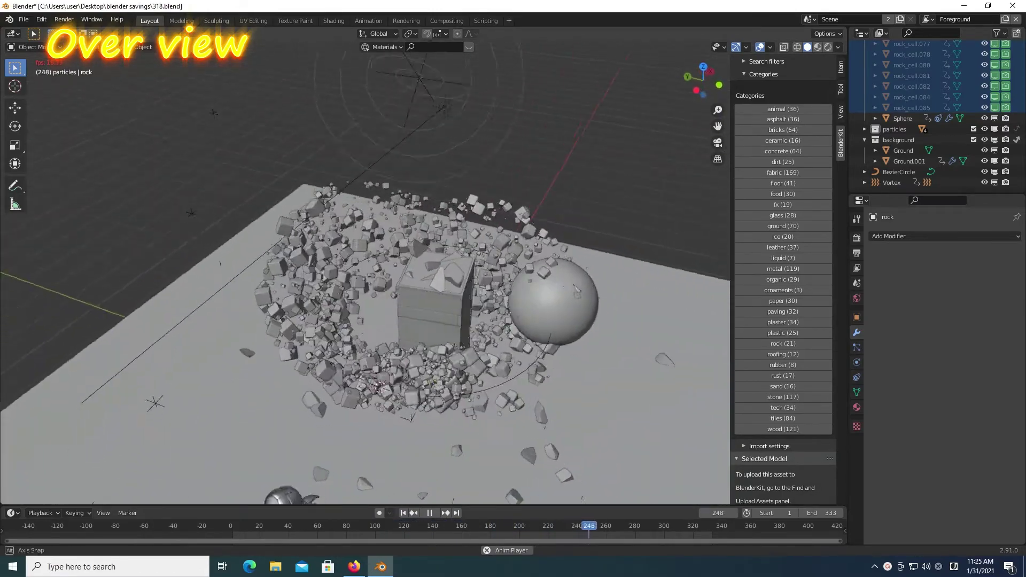
middle_click_drag(535, 230, 406, 235)
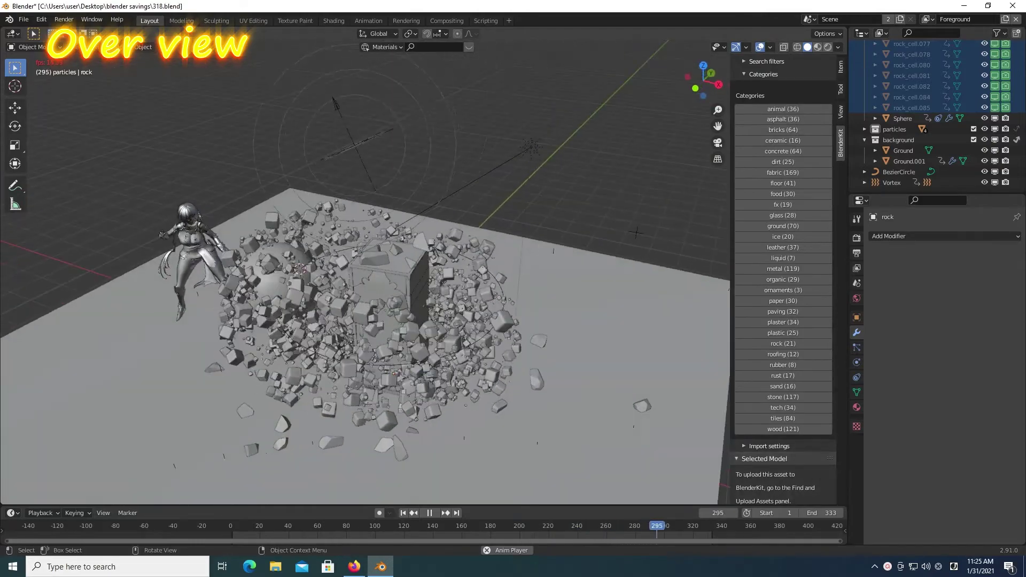